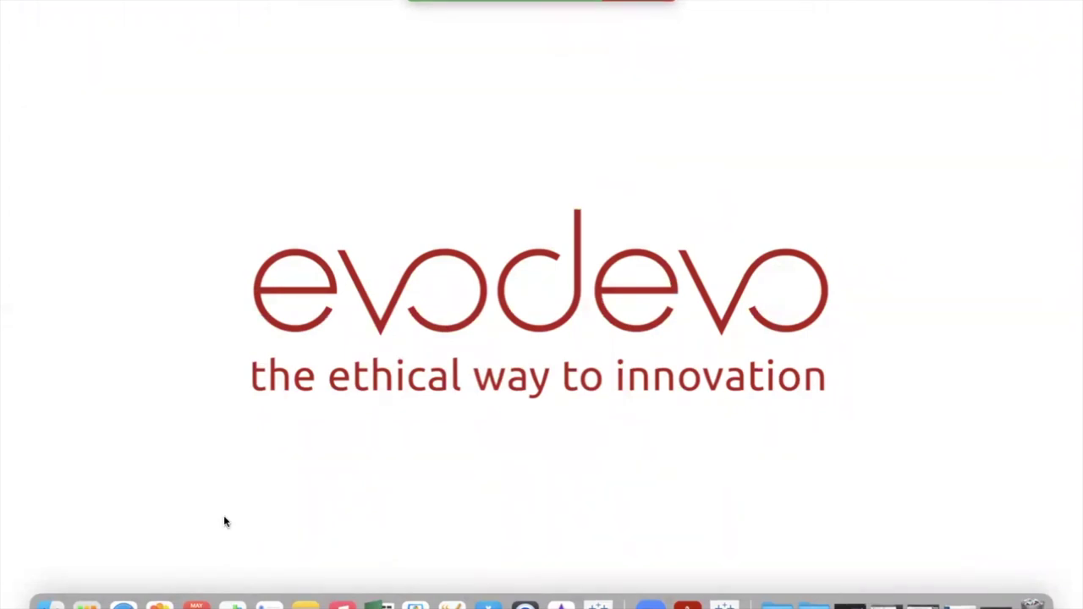
Open a Finder window on the Data folder containing Bookshop.xlsx and the other data files.
{"action": "left_click", "coordinate": [49, 604]}
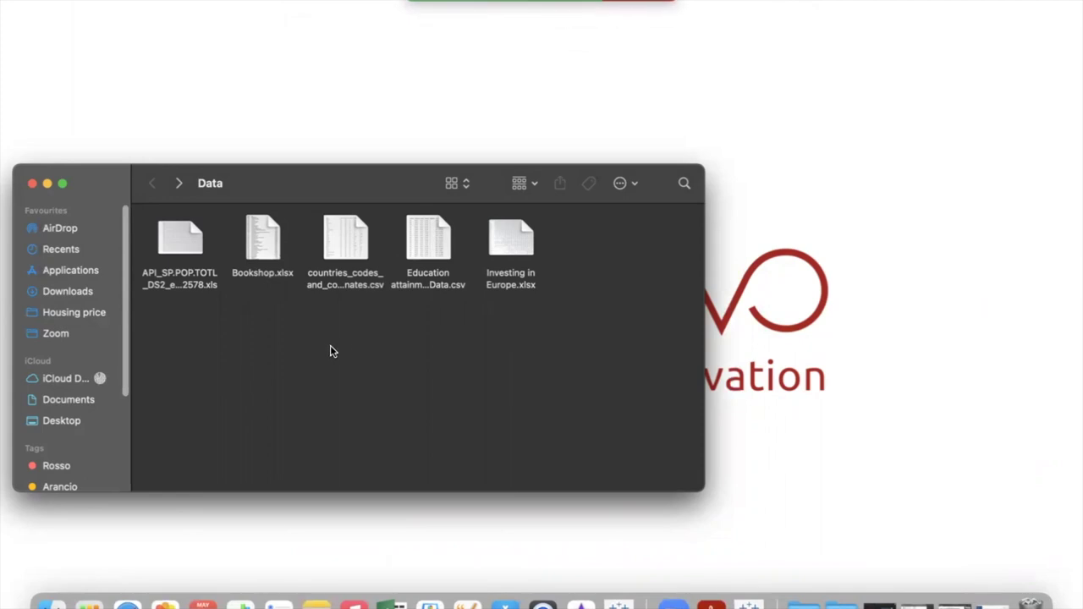
Open Bookshop.xlsx in Excel and view Sales Q1 zoomed to 120% in a taller window.
{"action": "double_click", "coordinate": [262, 241]}
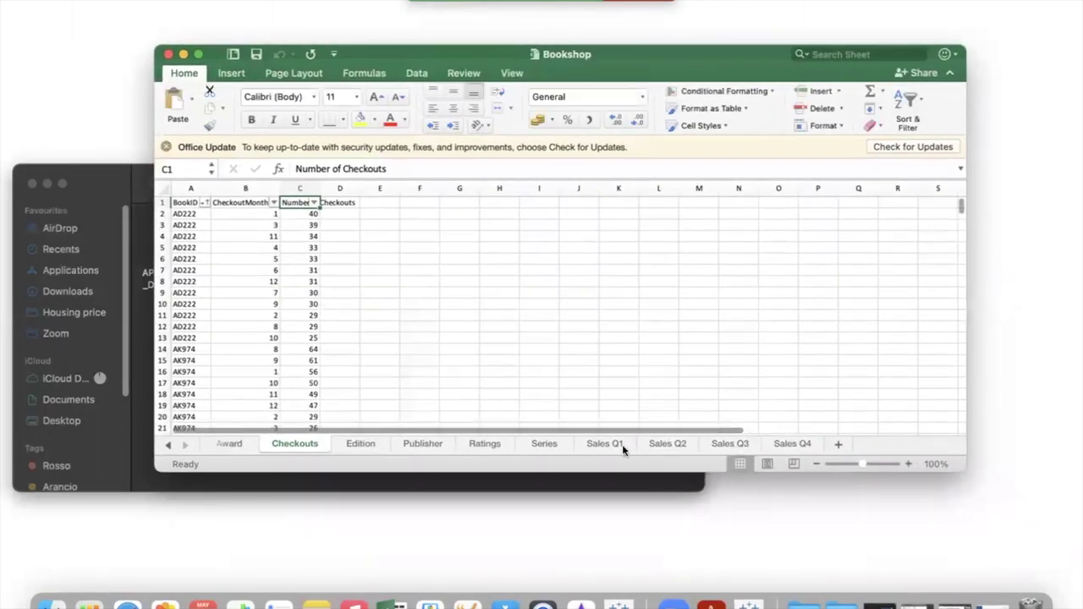
{"action": "left_click", "coordinate": [622, 444]}
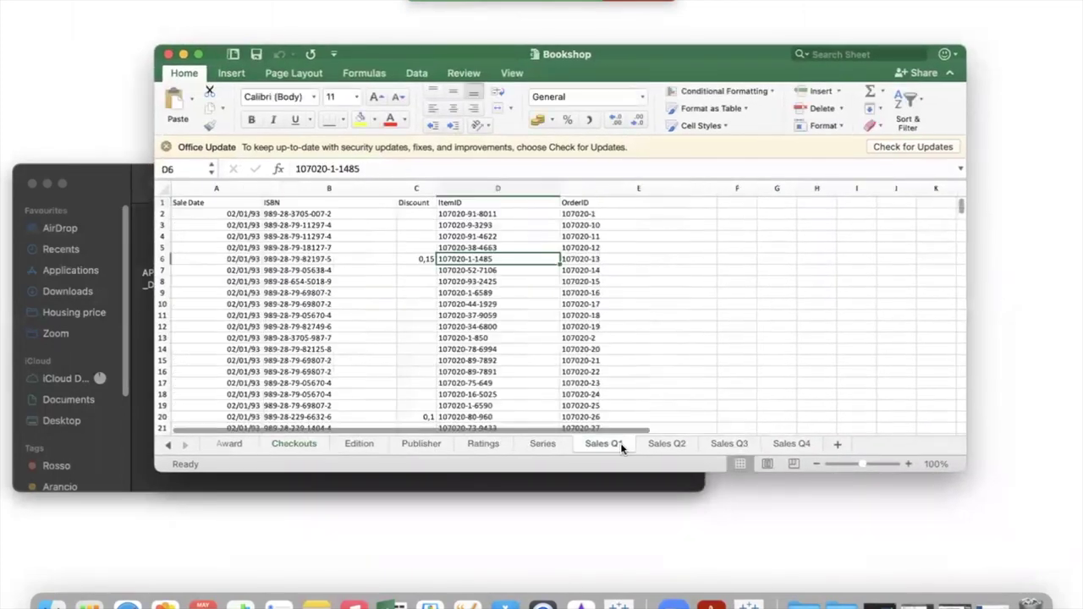
{"action": "left_click", "coordinate": [908, 464]}
{"action": "left_click", "coordinate": [910, 464]}
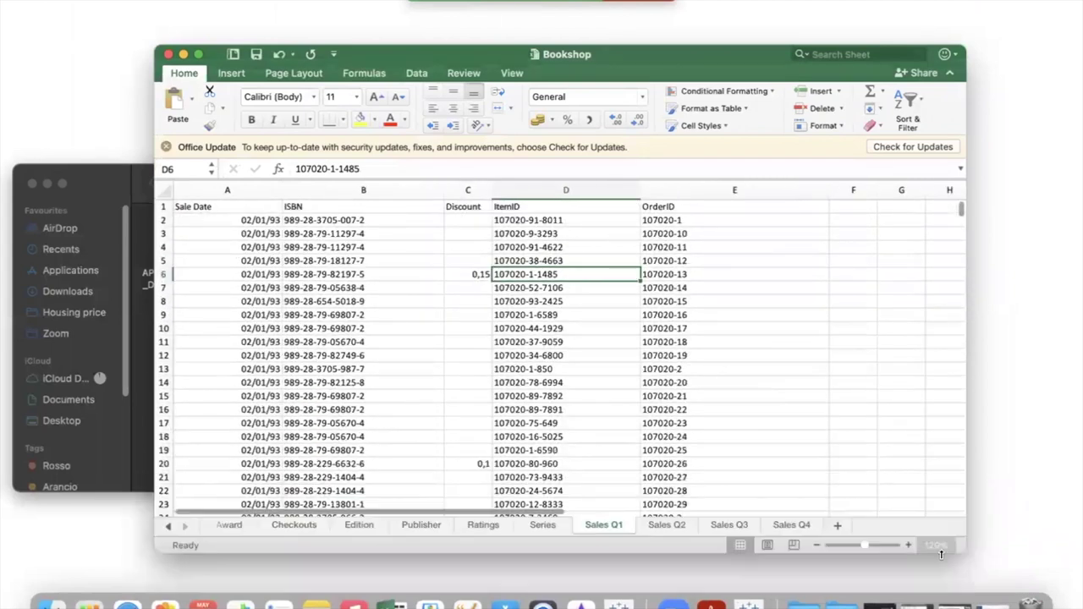
{"action": "left_click_drag", "start_coordinate": [910, 472], "coordinate": [910, 556]}
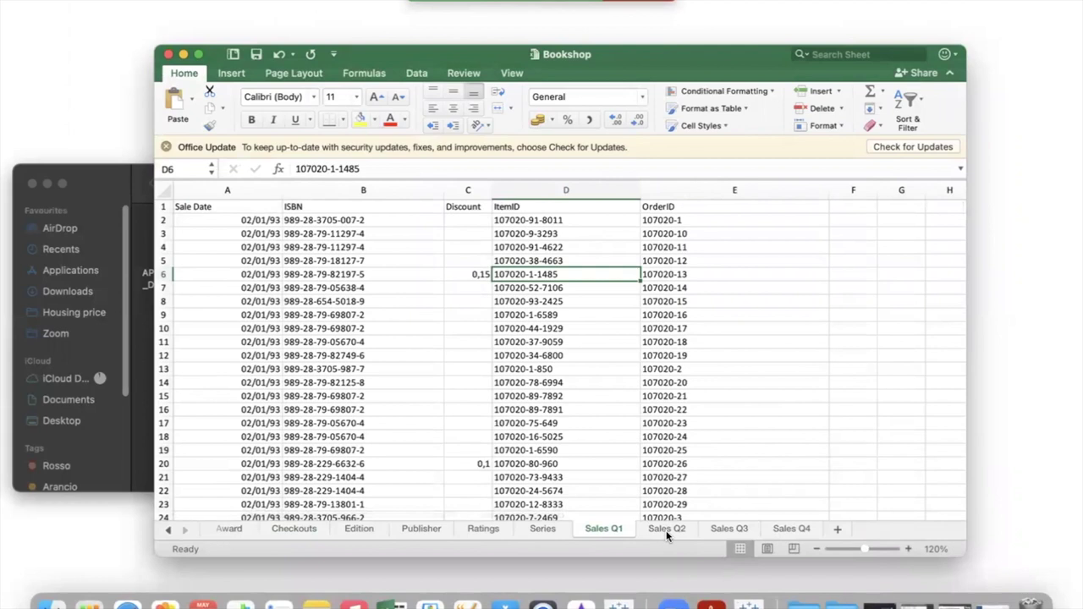
Review the Sales Q2, Sales Q3 and Sales Q4 sheets, each zoomed to 120%.
{"action": "left_click", "coordinate": [667, 529]}
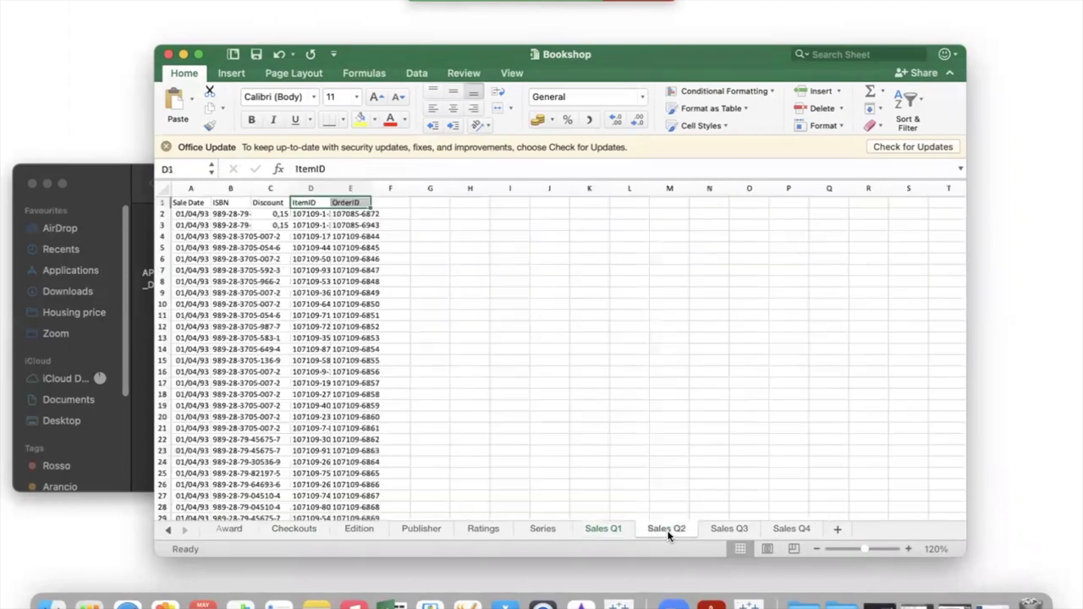
{"action": "left_click", "coordinate": [907, 548]}
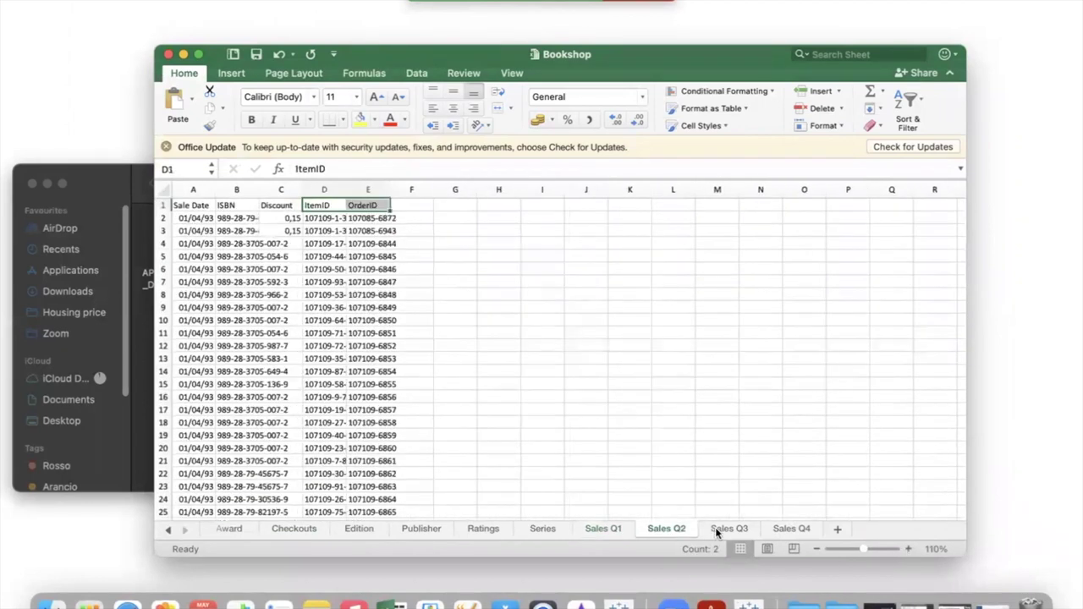
{"action": "left_click", "coordinate": [715, 528]}
{"action": "left_click", "coordinate": [906, 548]}
{"action": "left_click", "coordinate": [906, 548]}
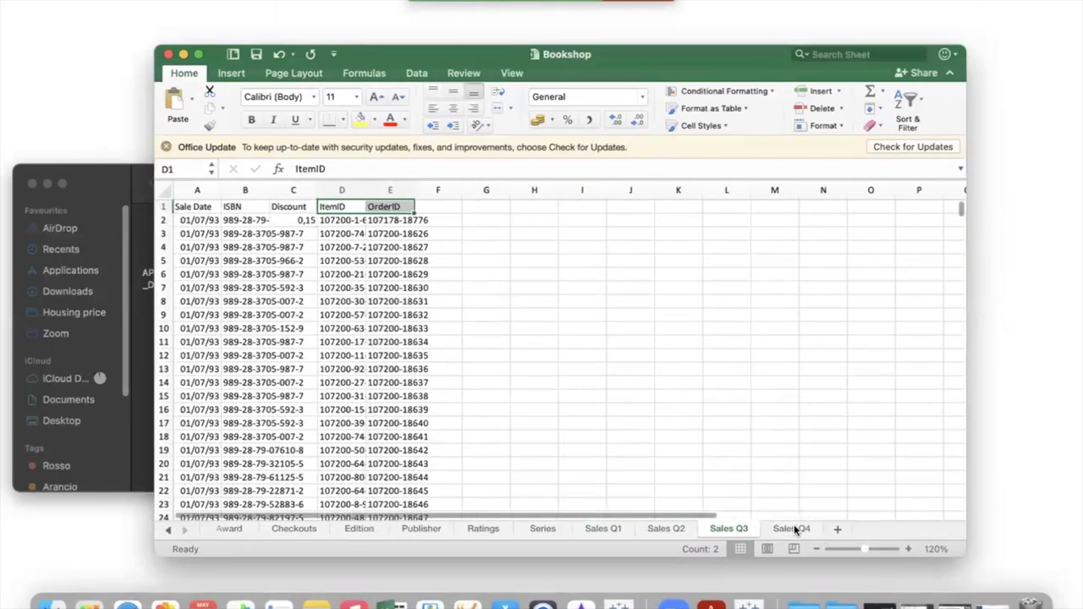
{"action": "left_click", "coordinate": [794, 529]}
{"action": "left_click", "coordinate": [907, 549]}
{"action": "left_click", "coordinate": [907, 548]}
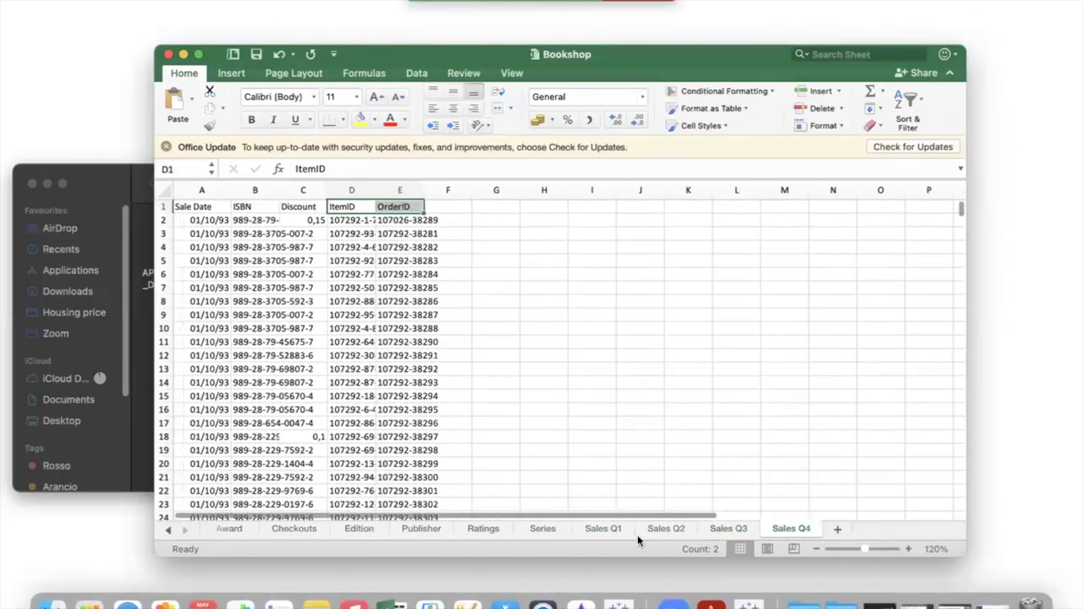
Cycle through Sales Q1 to Sales Q4 once more and finish on Sales Q1.
{"action": "left_click", "coordinate": [605, 528]}
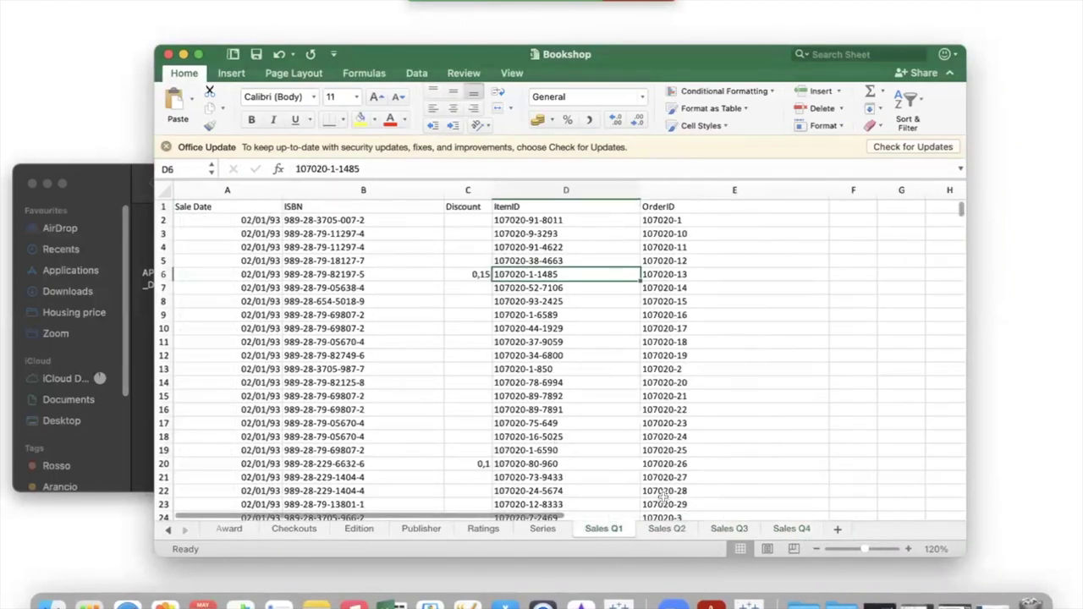
{"action": "left_click", "coordinate": [676, 529]}
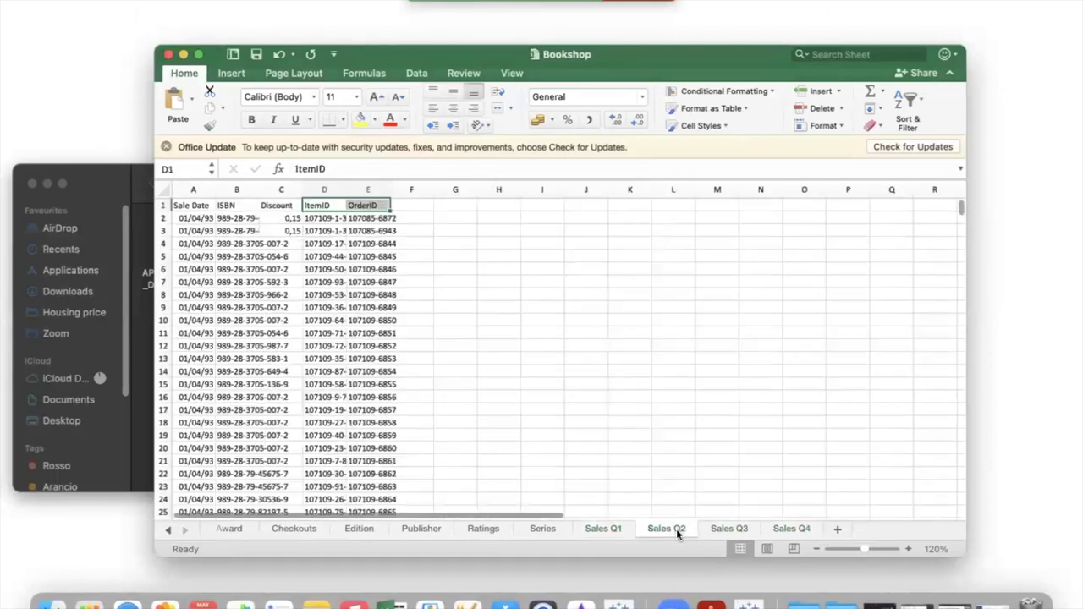
{"action": "left_click", "coordinate": [731, 527]}
{"action": "left_click", "coordinate": [798, 530]}
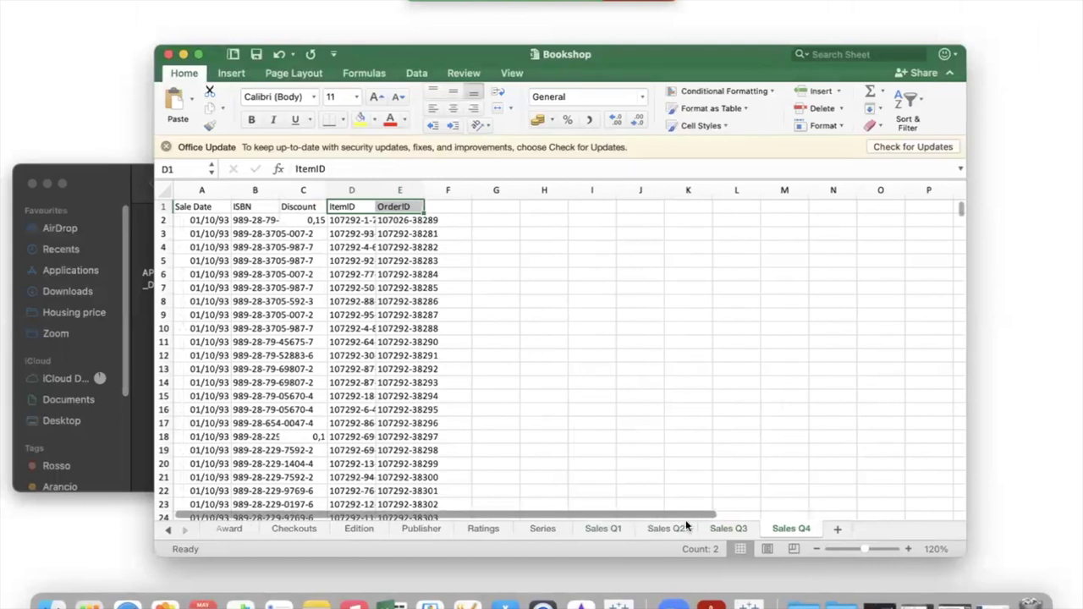
{"action": "left_click", "coordinate": [604, 527]}
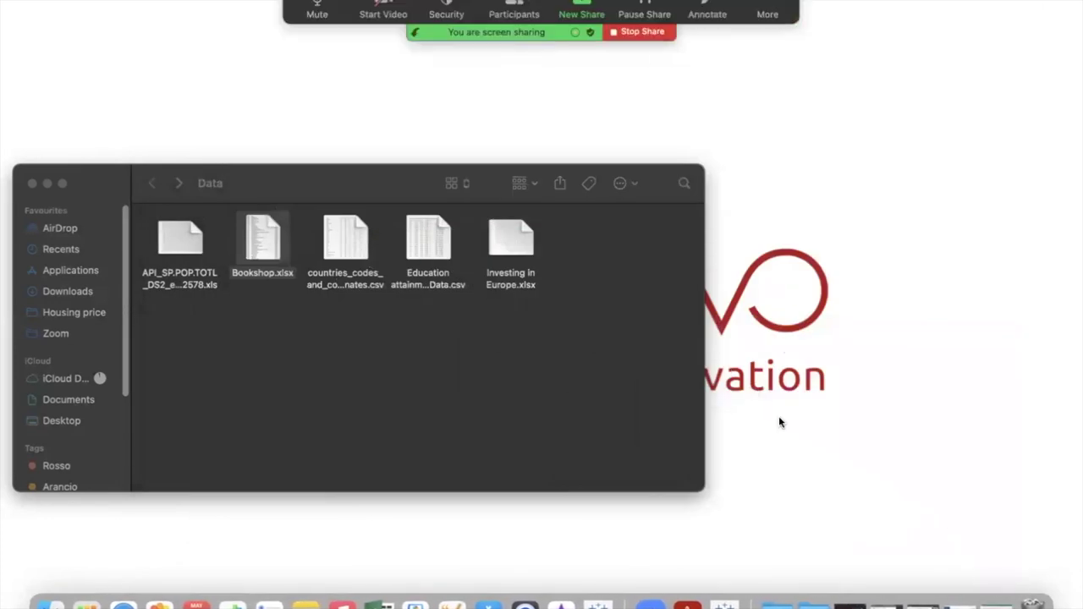
Launch Tableau and connect to Bookshop.xlsx as a Microsoft Excel data source.
{"action": "left_click", "coordinate": [604, 604]}
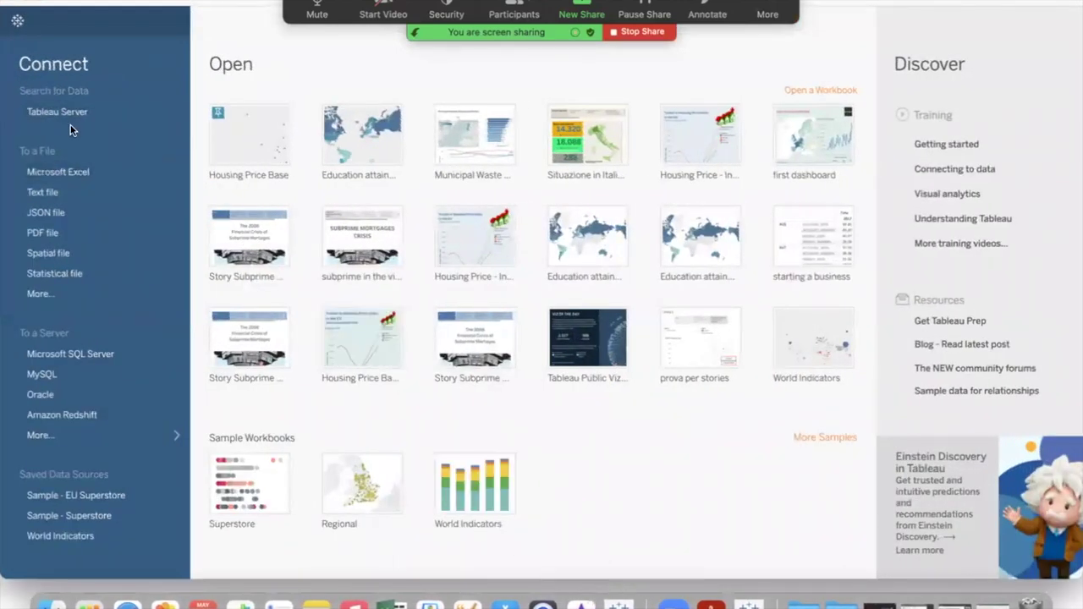
{"action": "left_click", "coordinate": [96, 172]}
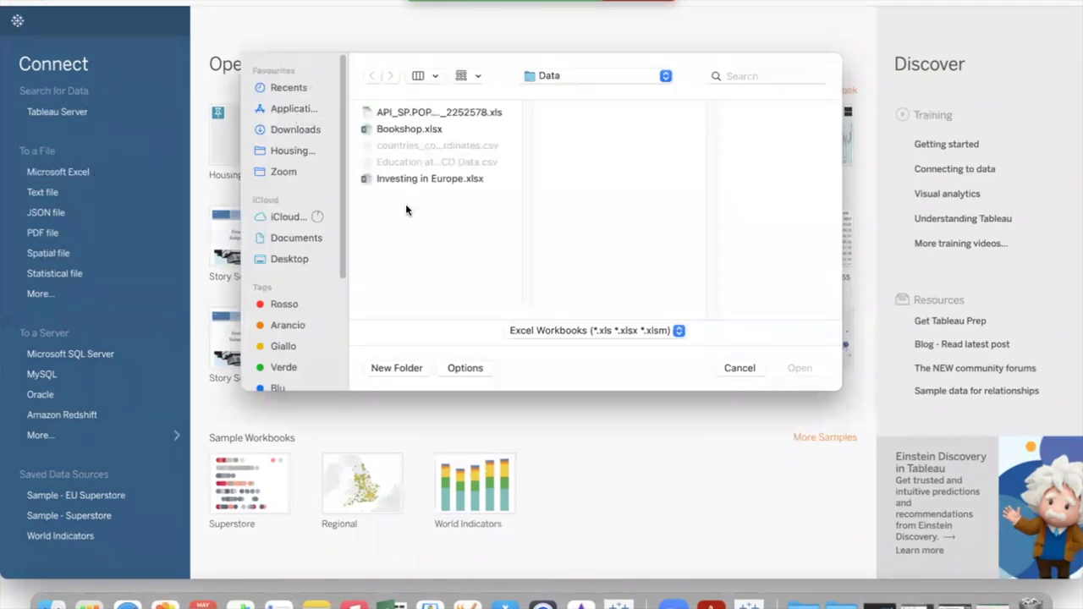
{"action": "double_click", "coordinate": [405, 129]}
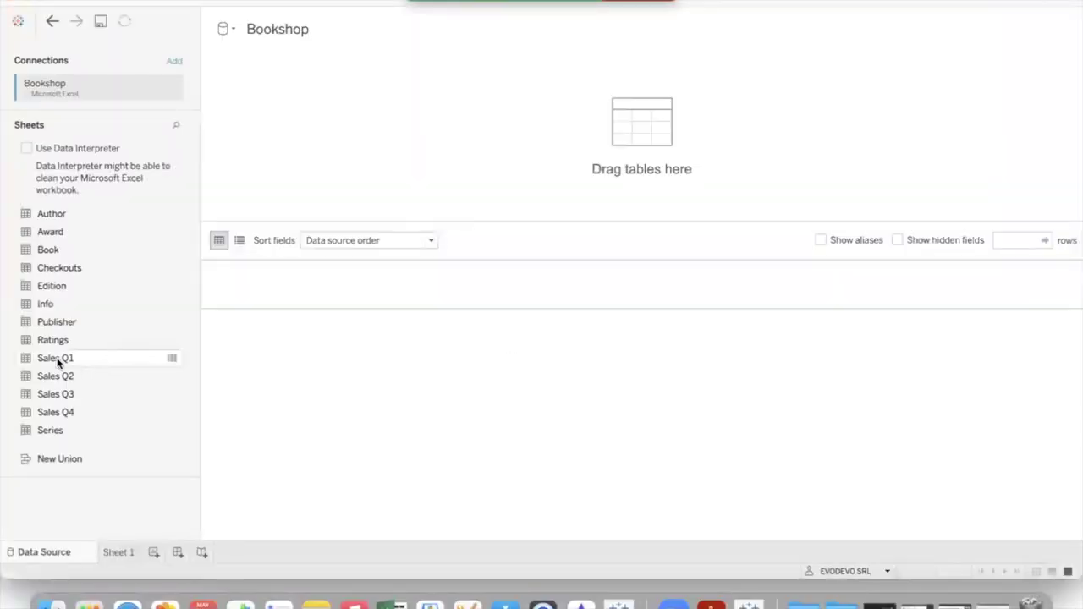
Place Sales Q1 on the canvas and union Sales Q2 onto it, forming Sales Q1+.
{"action": "left_click_drag", "start_coordinate": [58, 362], "coordinate": [443, 152]}
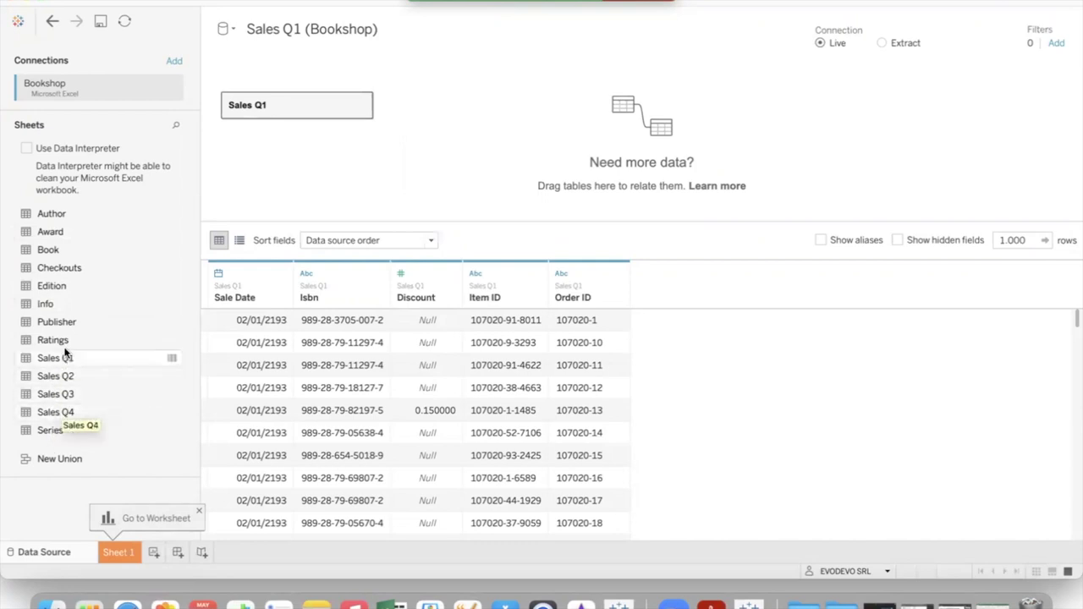
{"action": "left_click_drag", "start_coordinate": [71, 380], "coordinate": [432, 98]}
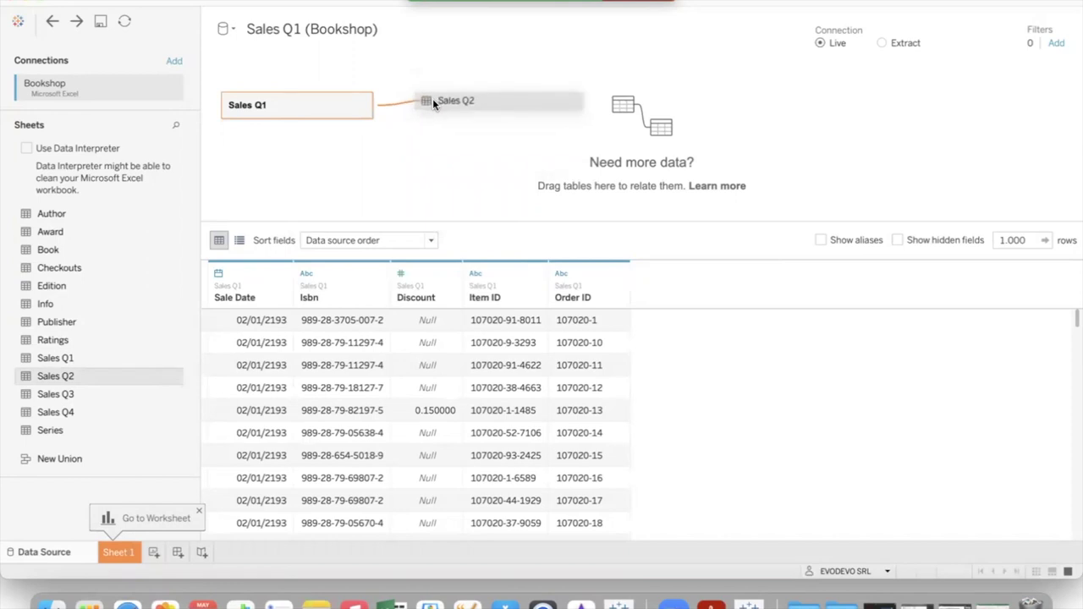
{"action": "left_click_drag", "start_coordinate": [433, 98], "coordinate": [678, 440]}
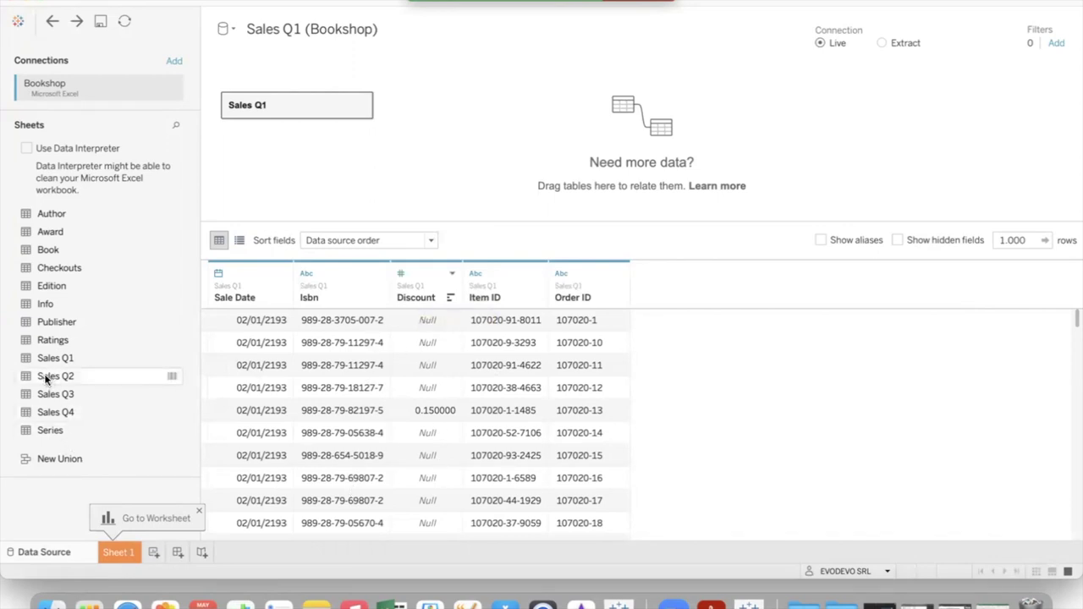
{"action": "left_click_drag", "start_coordinate": [44, 376], "coordinate": [292, 132]}
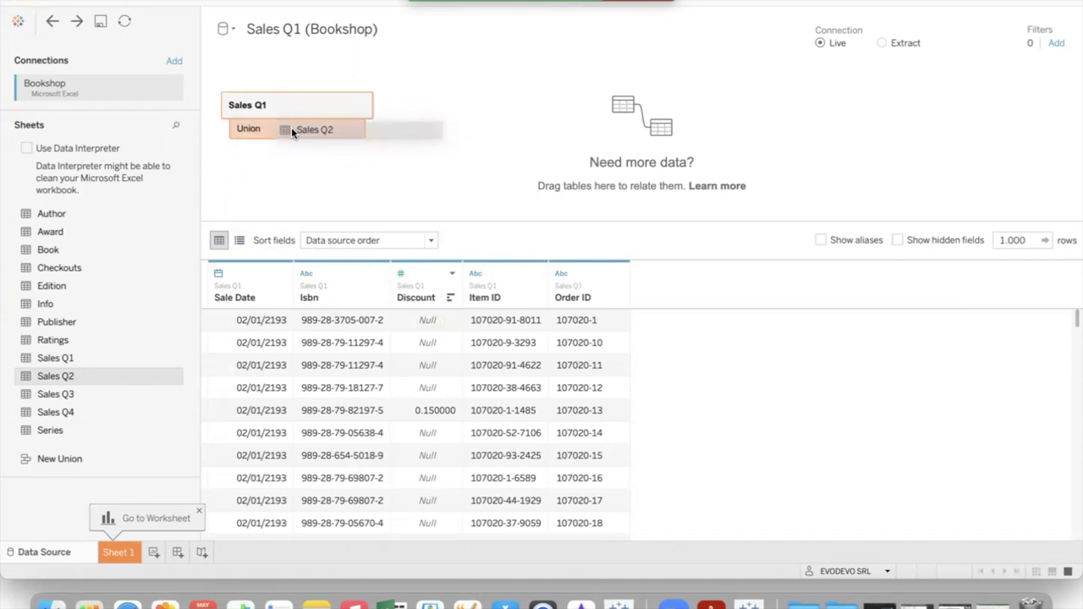
{"action": "left_click_drag", "start_coordinate": [292, 132], "coordinate": [293, 133]}
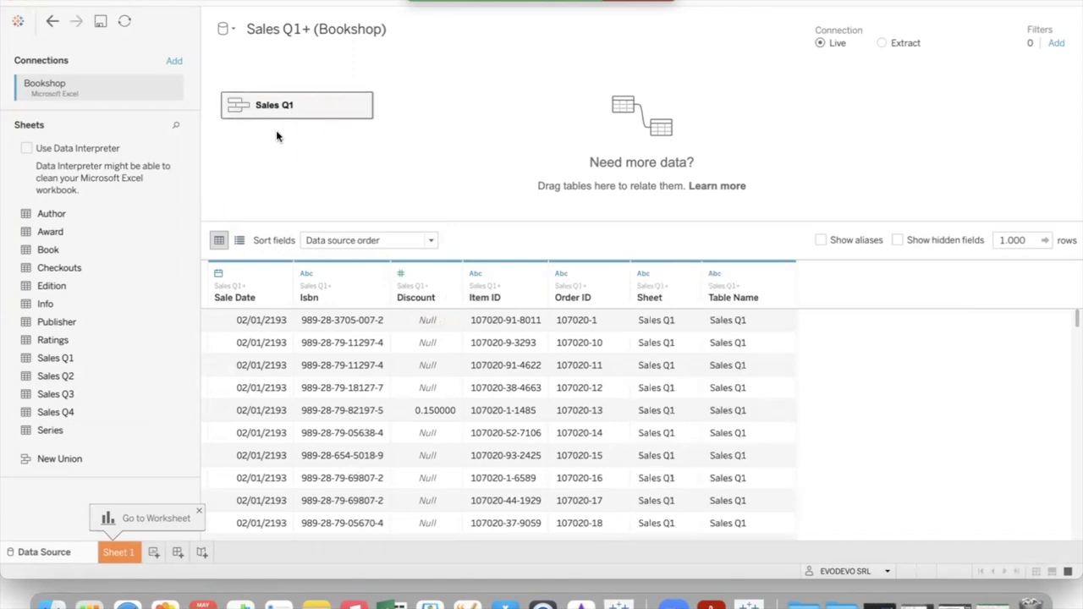
Add Sales Q3 and Sales Q4 to the Sales Q1+ union through Edit Union.
{"action": "mouse_move", "coordinate": [230, 107]}
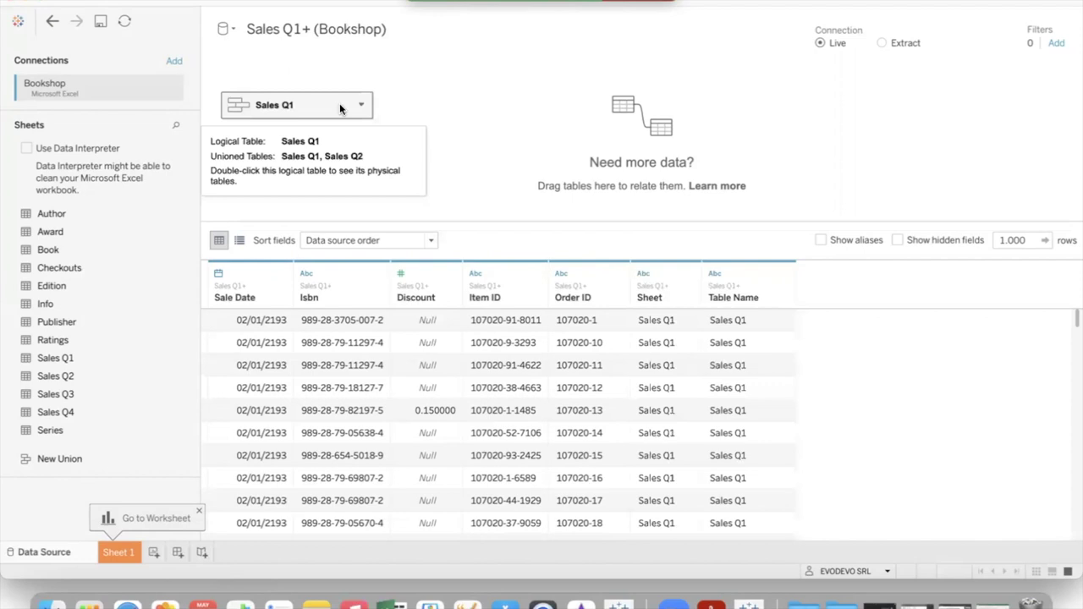
{"action": "left_click", "coordinate": [361, 104]}
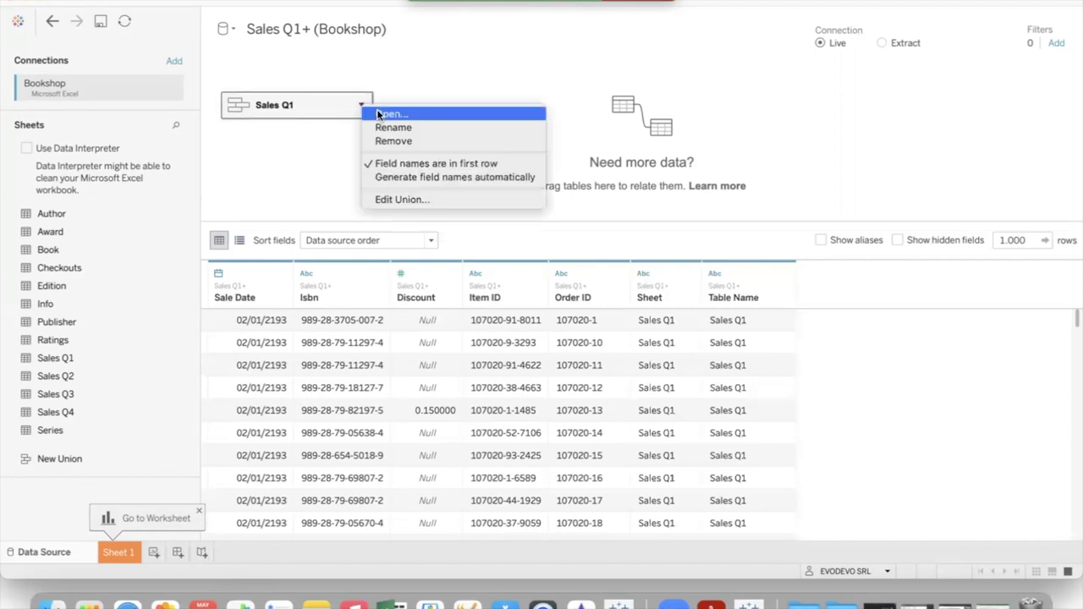
{"action": "left_click", "coordinate": [399, 199]}
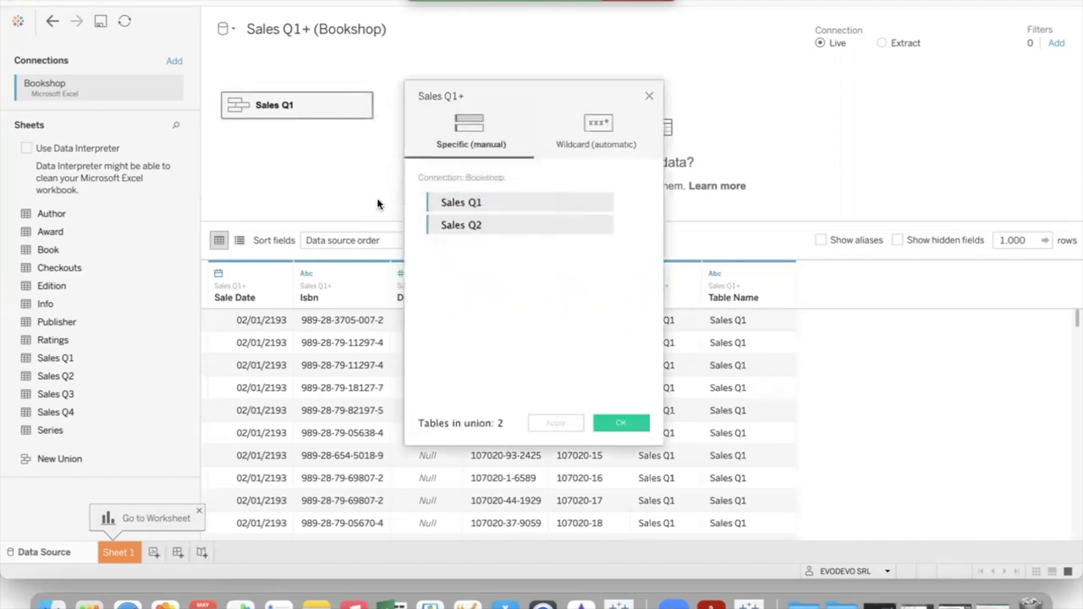
{"action": "left_click_drag", "start_coordinate": [72, 394], "coordinate": [504, 312]}
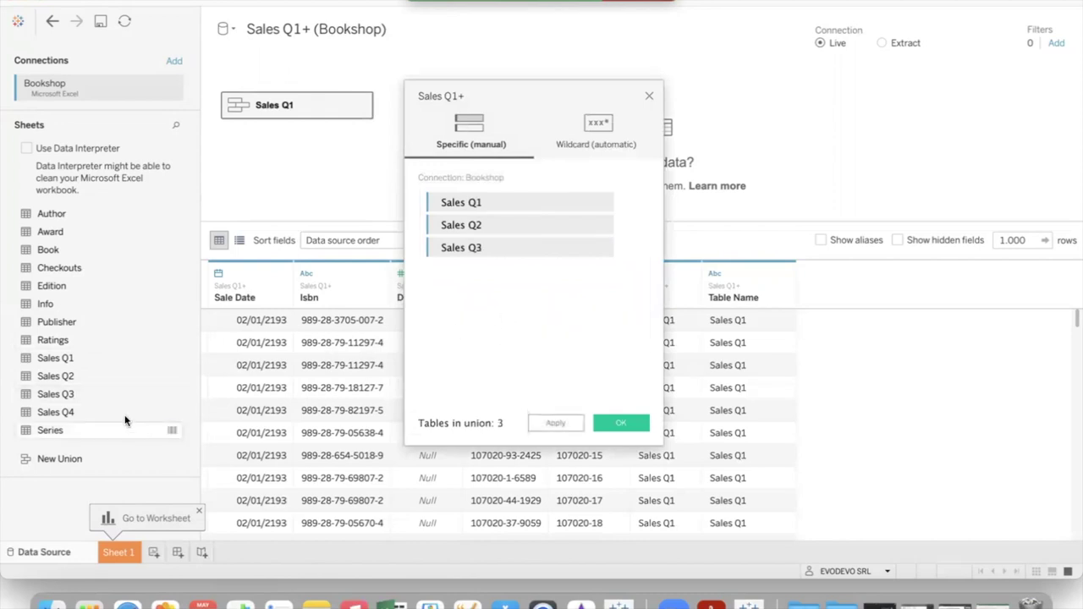
{"action": "left_click_drag", "start_coordinate": [46, 413], "coordinate": [532, 332]}
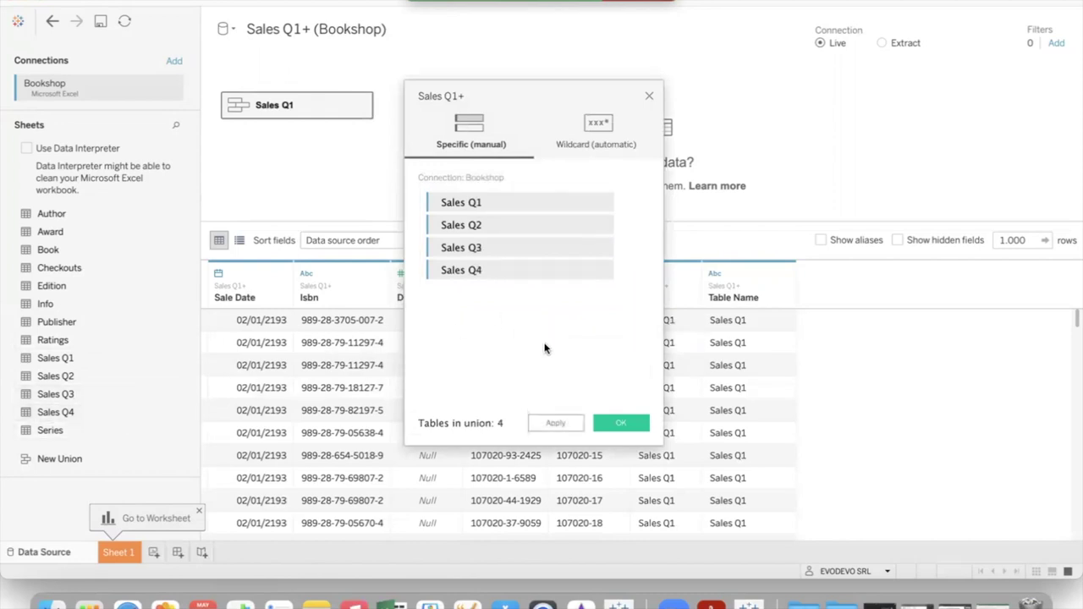
{"action": "left_click", "coordinate": [629, 425]}
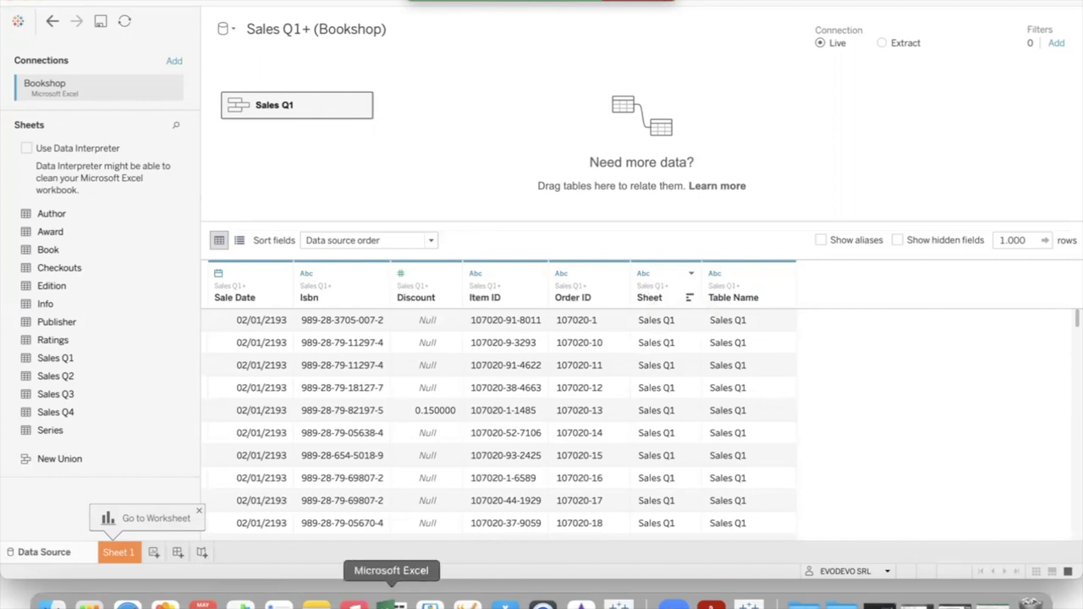
{"action": "left_click", "coordinate": [391, 603]}
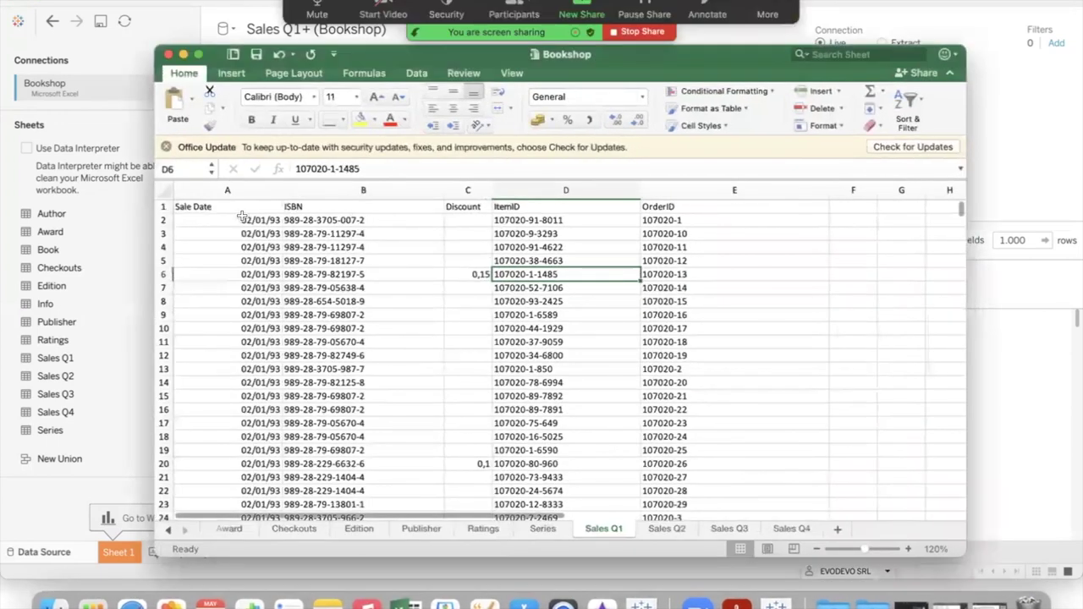
{"action": "left_click_drag", "start_coordinate": [206, 209], "coordinate": [812, 206]}
{"action": "key", "text": "super+Tab"}
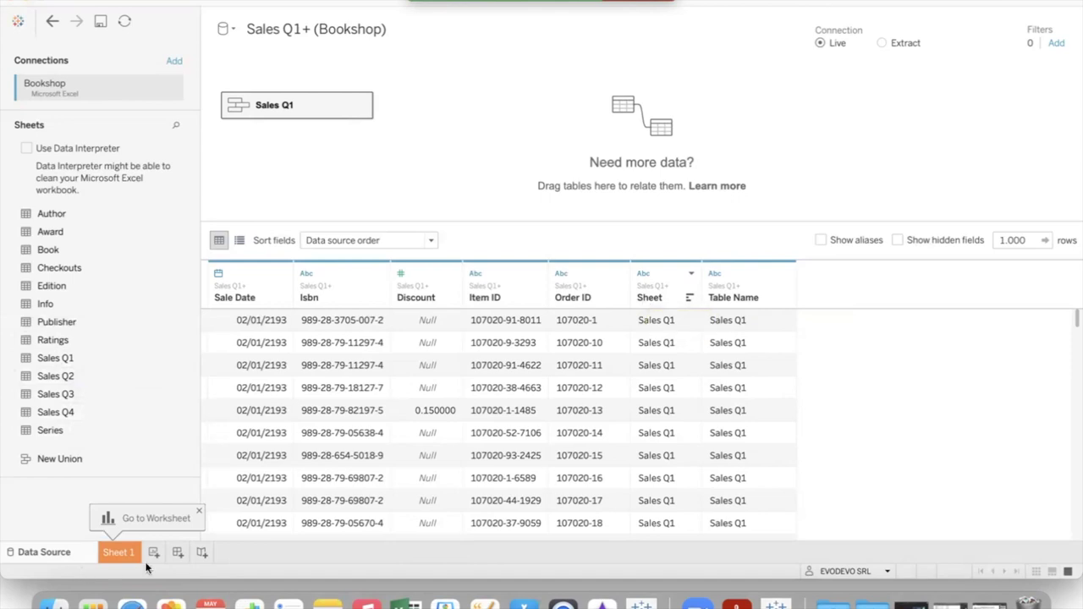
On Sheet 1, plot Sales Q1 (Count) against Sale Date as a line chart.
{"action": "left_click", "coordinate": [121, 556]}
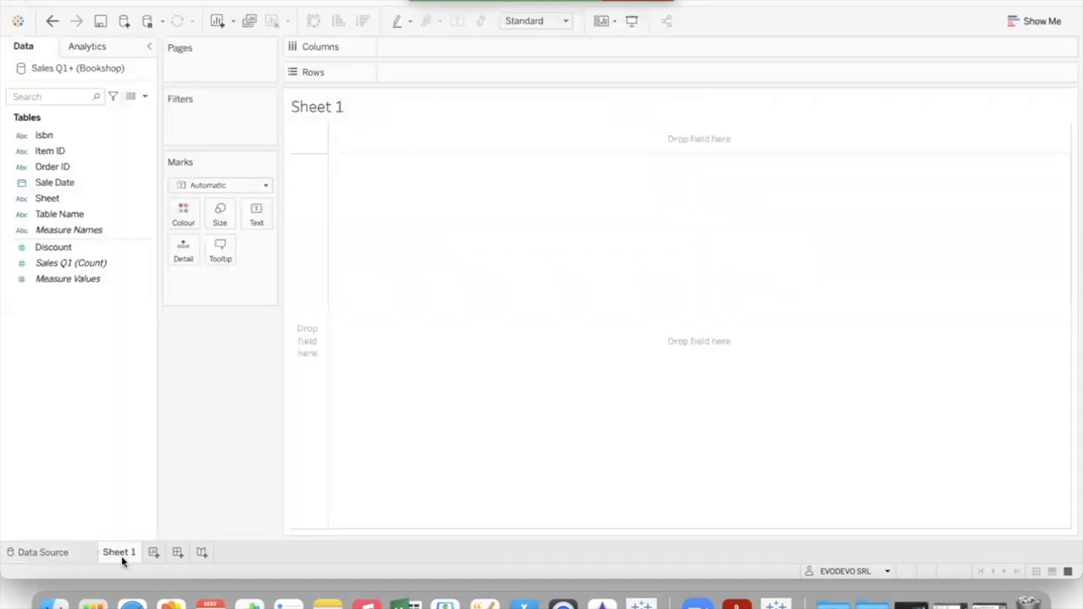
{"action": "double_click", "coordinate": [57, 181]}
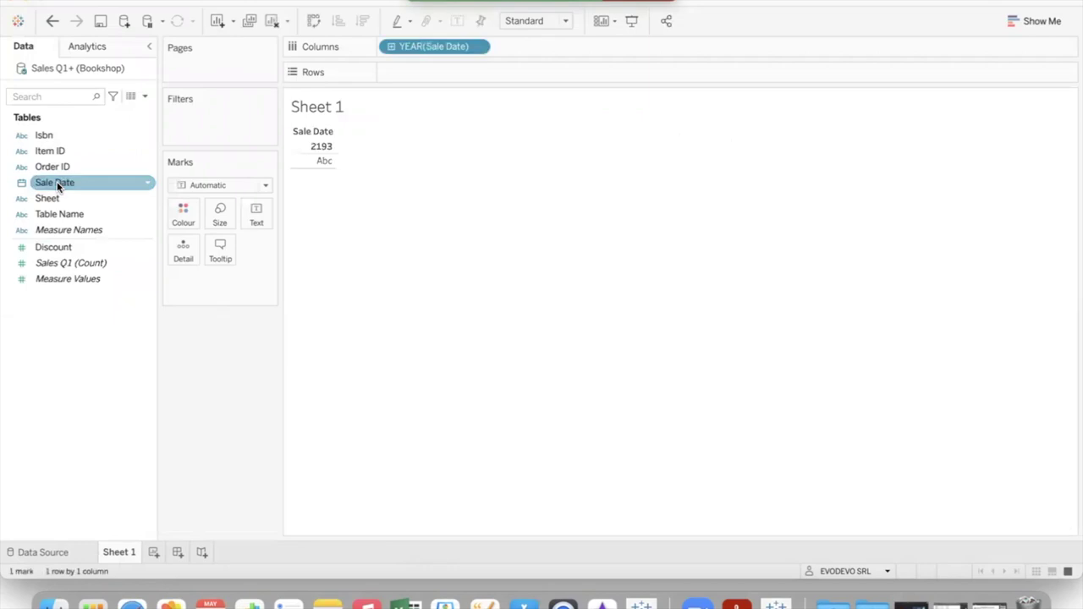
{"action": "left_click", "coordinate": [66, 263]}
{"action": "left_click_drag", "start_coordinate": [57, 268], "coordinate": [475, 305]}
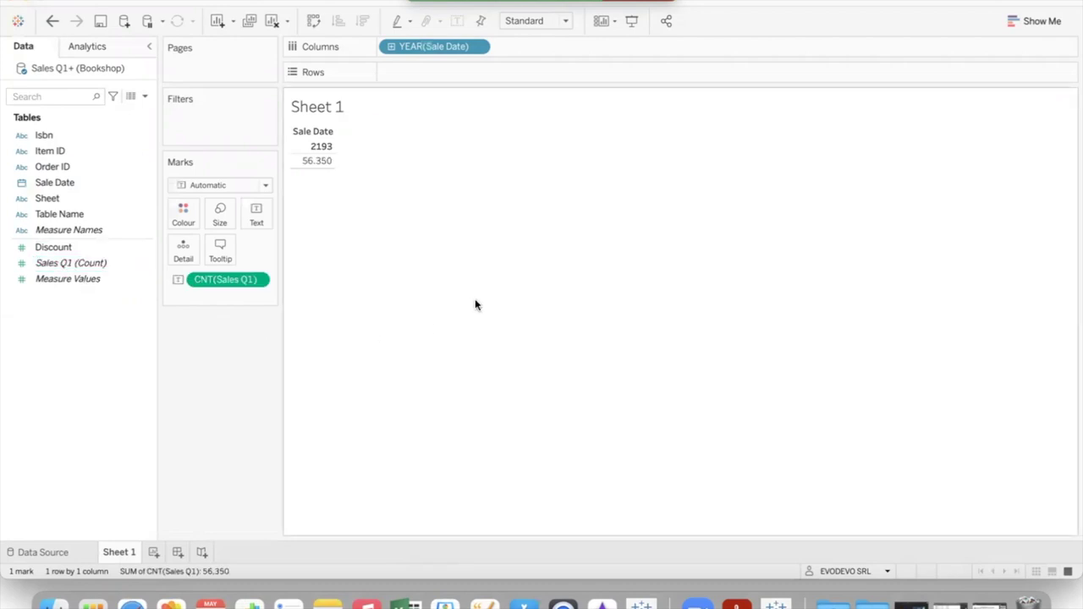
{"action": "left_click", "coordinate": [1036, 20]}
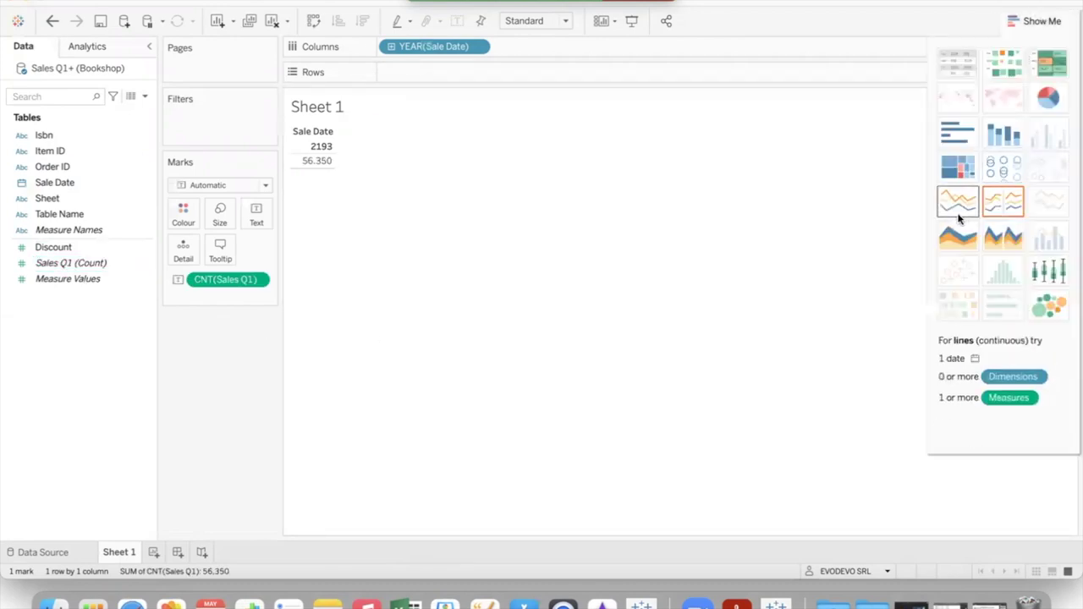
{"action": "left_click", "coordinate": [1002, 200]}
{"action": "left_click", "coordinate": [1037, 20]}
Drill Sale Date down to Week, colour the lines by Table Name, and return to the data source.
{"action": "left_click", "coordinate": [391, 46]}
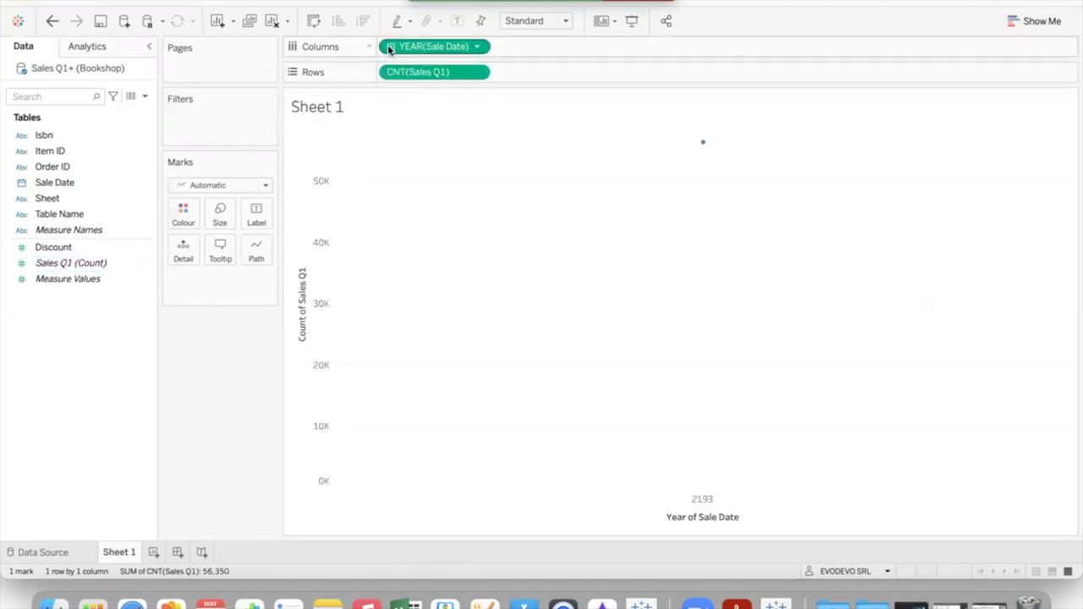
{"action": "left_click", "coordinate": [391, 46]}
{"action": "left_click", "coordinate": [391, 47]}
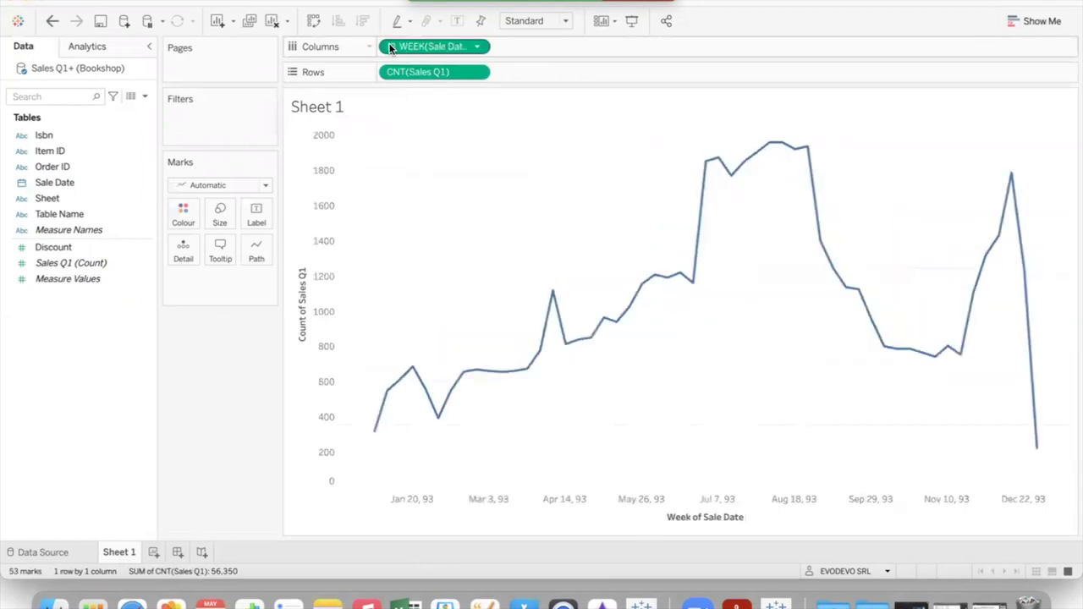
{"action": "left_click", "coordinate": [55, 253]}
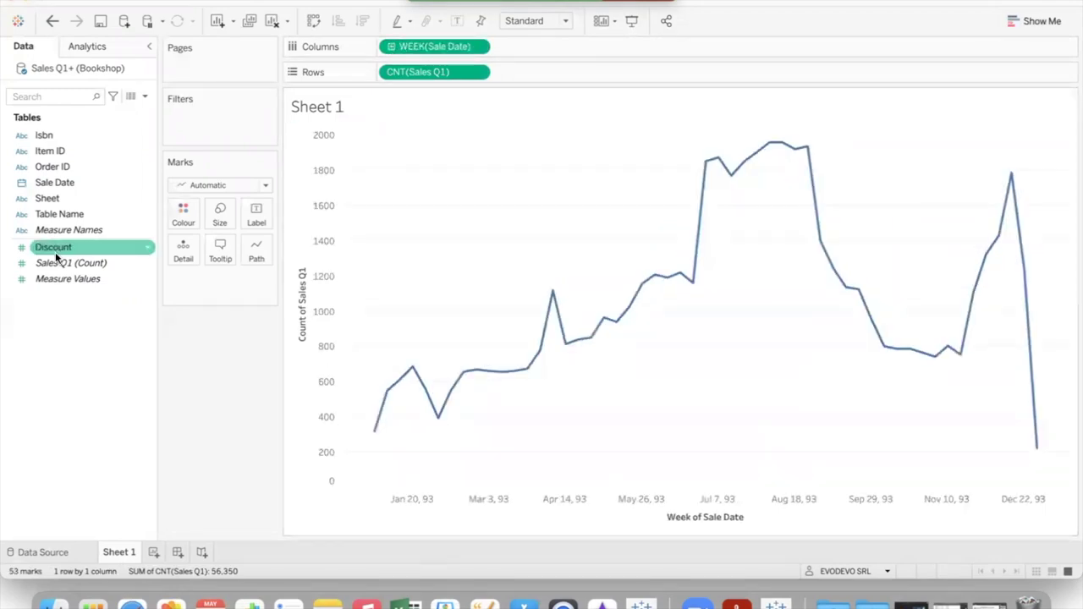
{"action": "left_click_drag", "start_coordinate": [55, 253], "coordinate": [61, 230]}
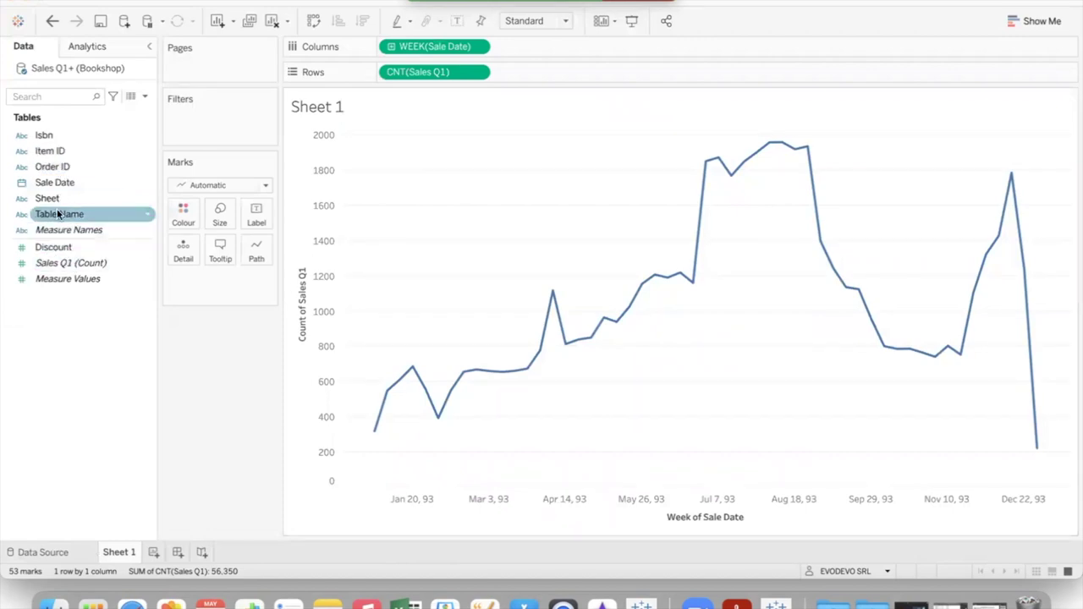
{"action": "left_click_drag", "start_coordinate": [60, 214], "coordinate": [186, 215]}
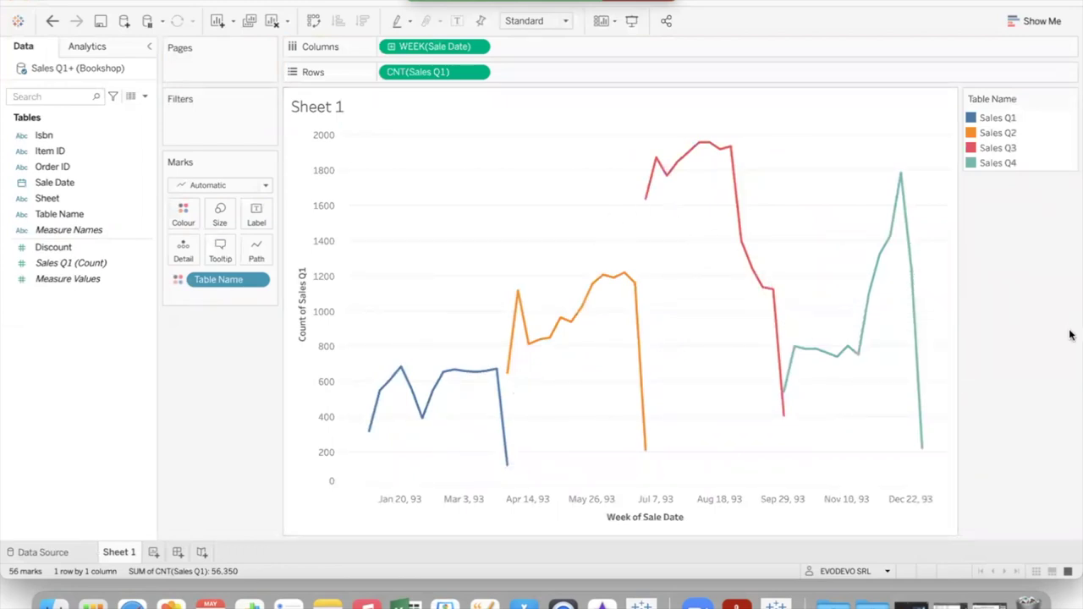
{"action": "left_click", "coordinate": [39, 553]}
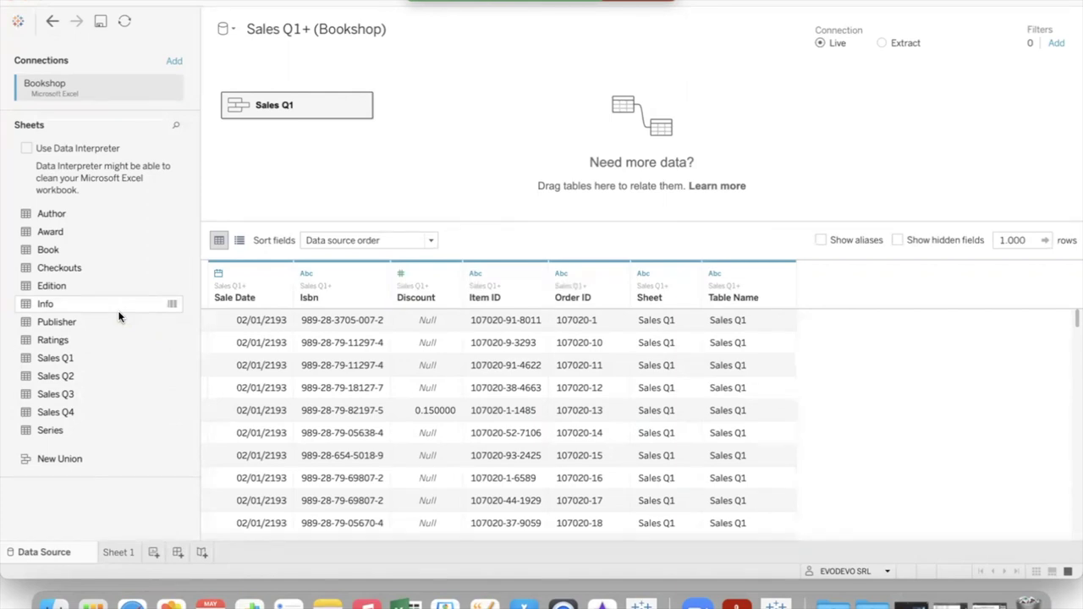
Switch the union to wildcard matching with the sheet pattern 'Sales Q*', then go back to Sheet 1.
{"action": "left_click", "coordinate": [358, 104]}
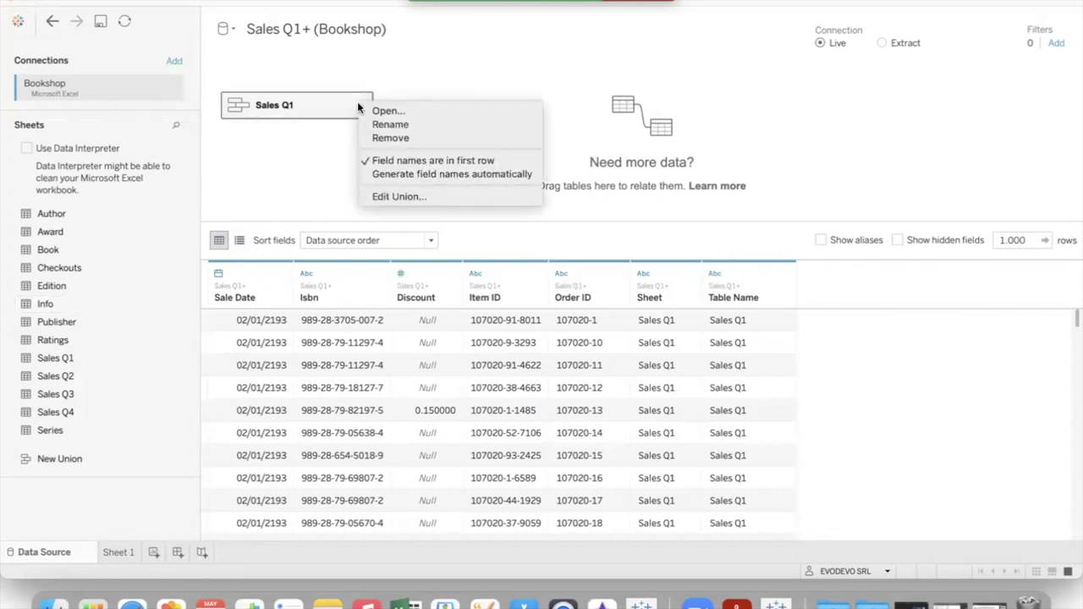
{"action": "left_click", "coordinate": [415, 197]}
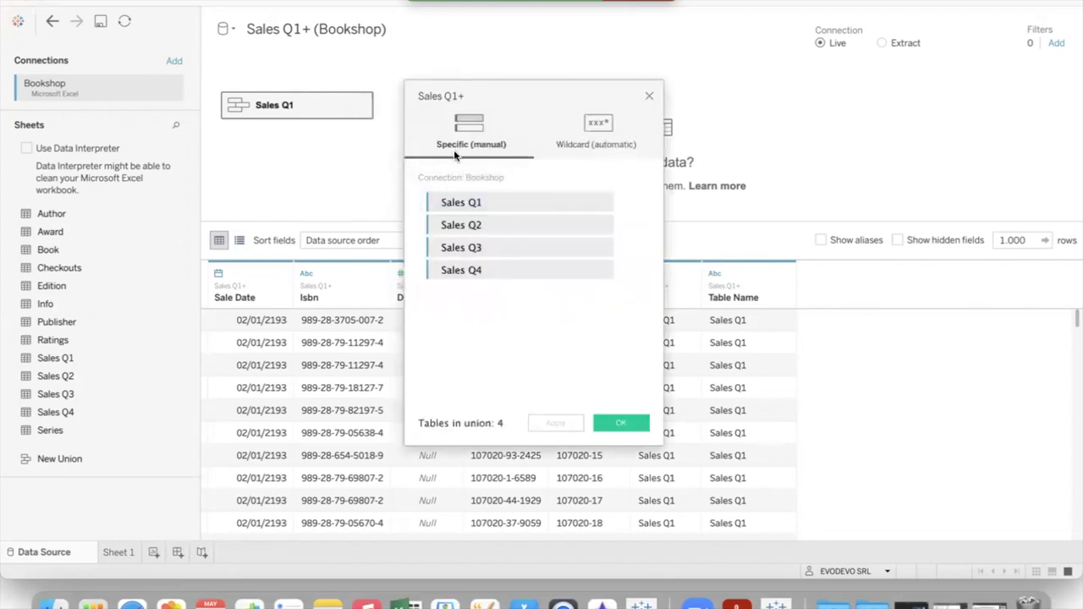
{"action": "left_click", "coordinate": [595, 123]}
{"action": "left_click", "coordinate": [513, 224]}
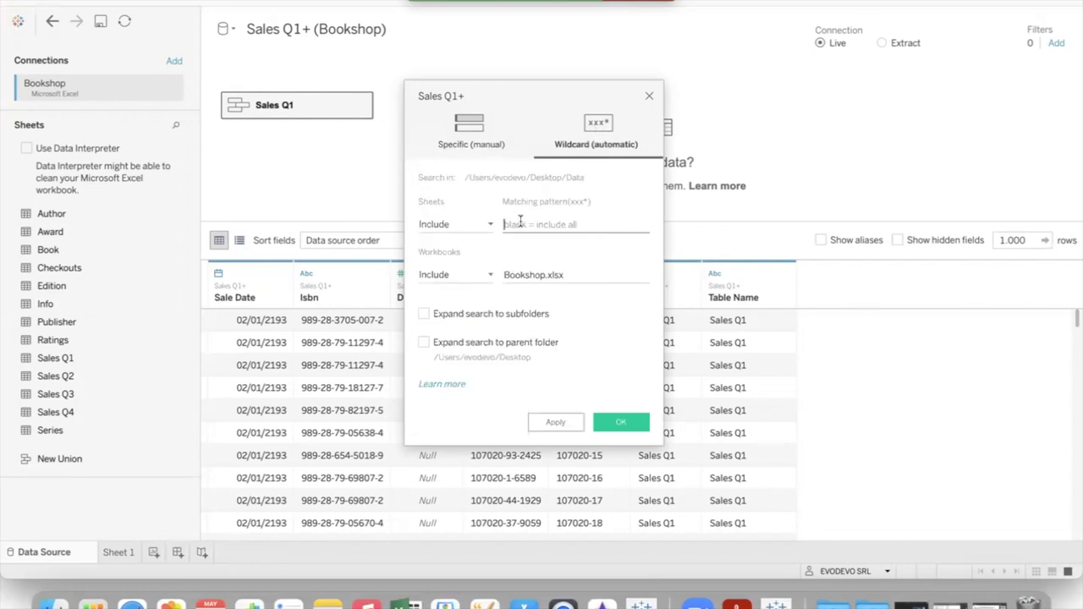
{"action": "type", "text": "Sales"}
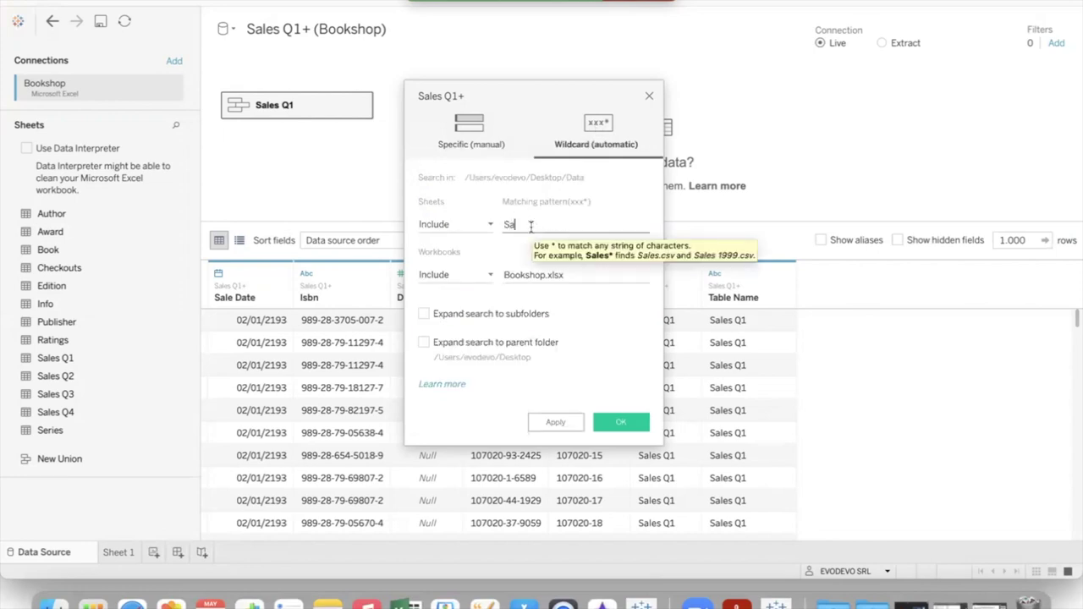
{"action": "type", "text": " Q*"}
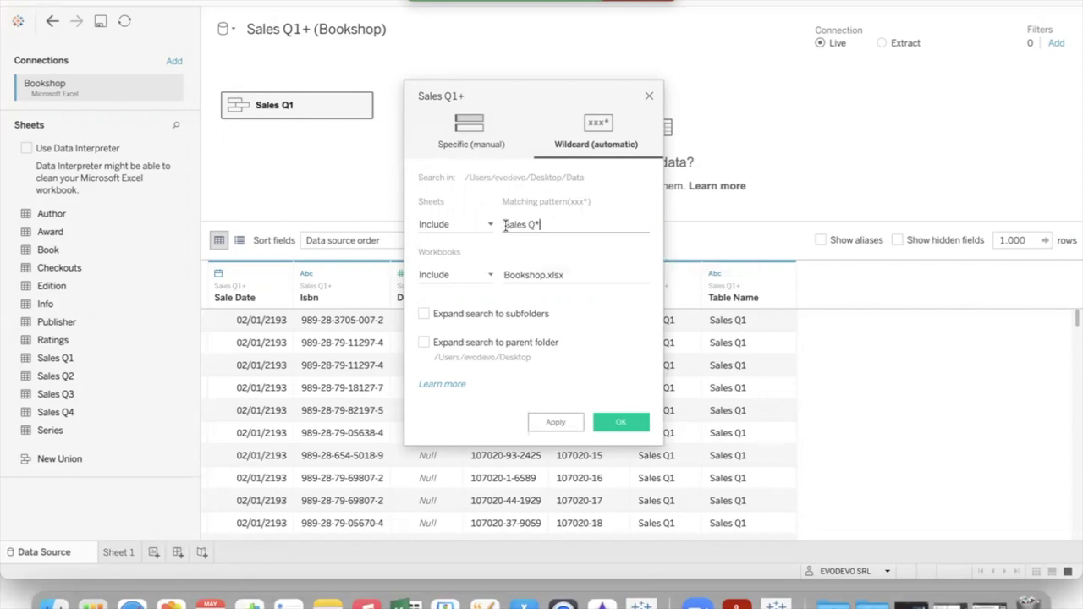
{"action": "left_click_drag", "start_coordinate": [539, 223], "coordinate": [505, 224]}
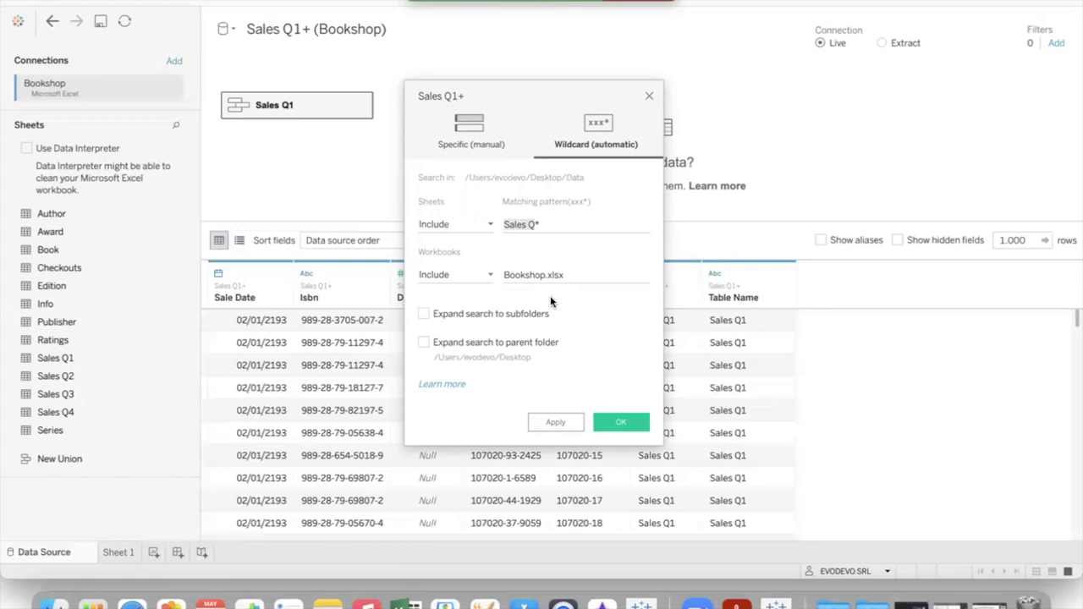
{"action": "left_click", "coordinate": [647, 96]}
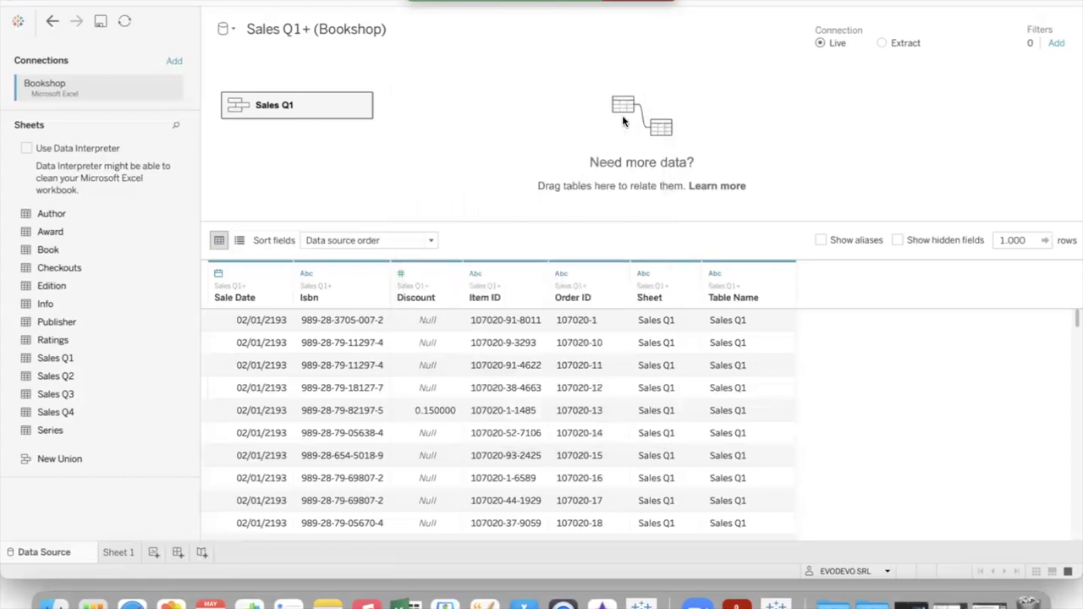
{"action": "left_click", "coordinate": [122, 554]}
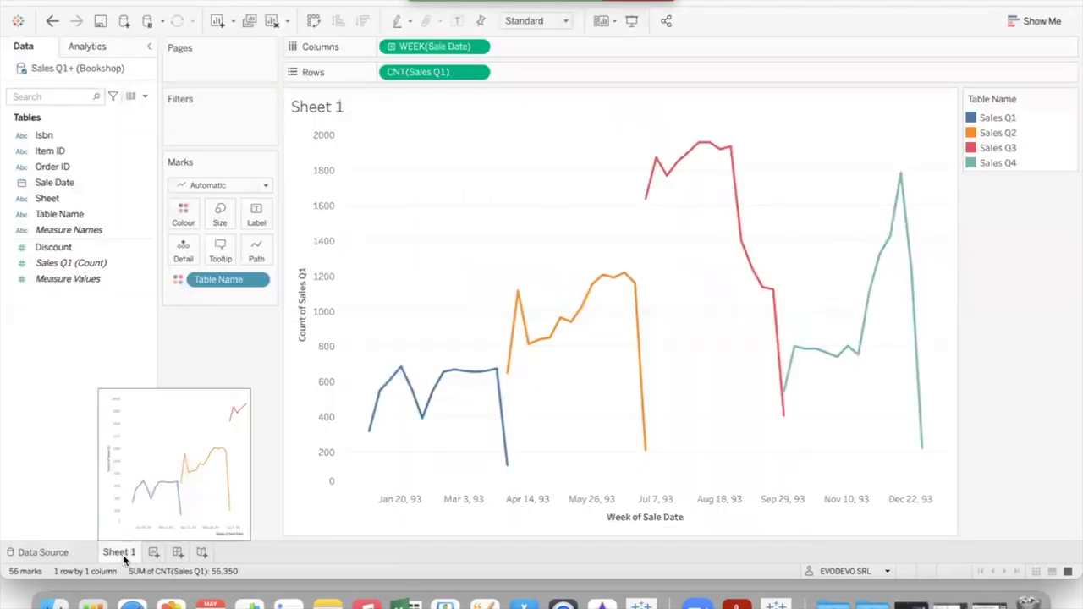